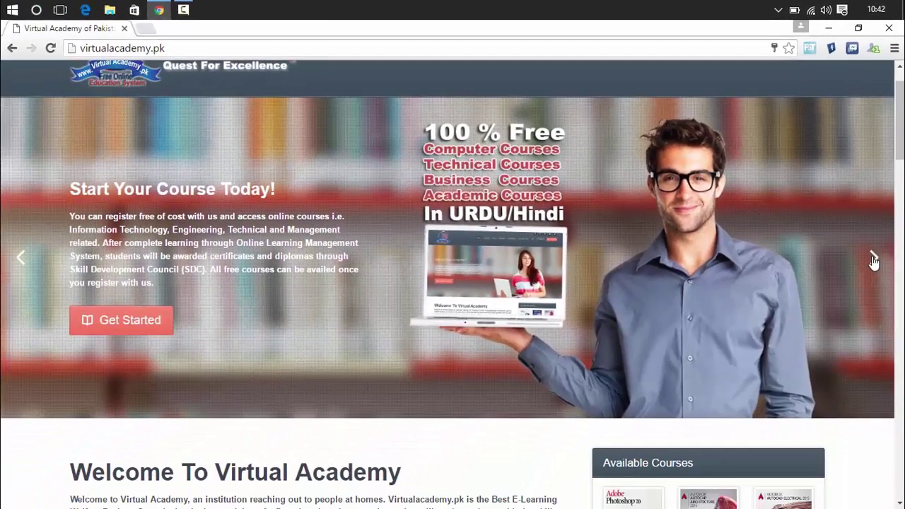
# - Advance the home-page banner slideshow and scroll down through the LMS features
pyautogui.click(856, 392)
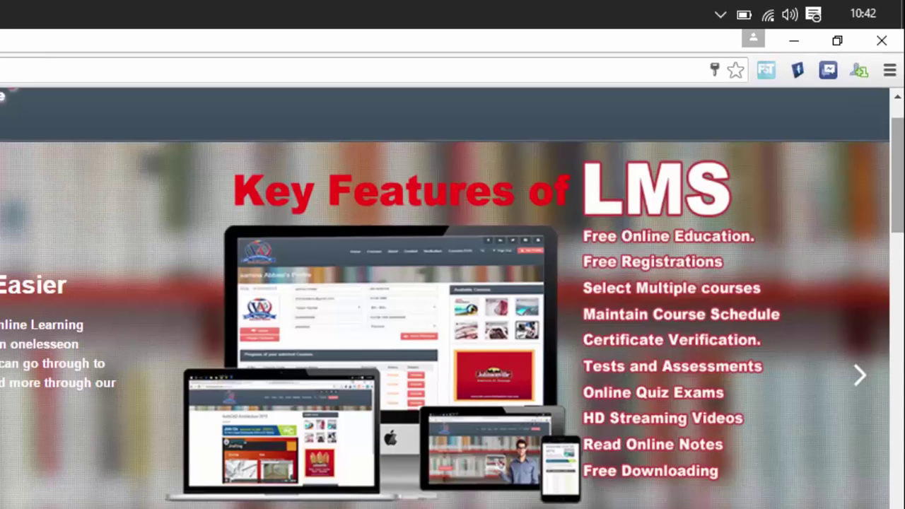
pyautogui.scroll(-5, 452, 283)
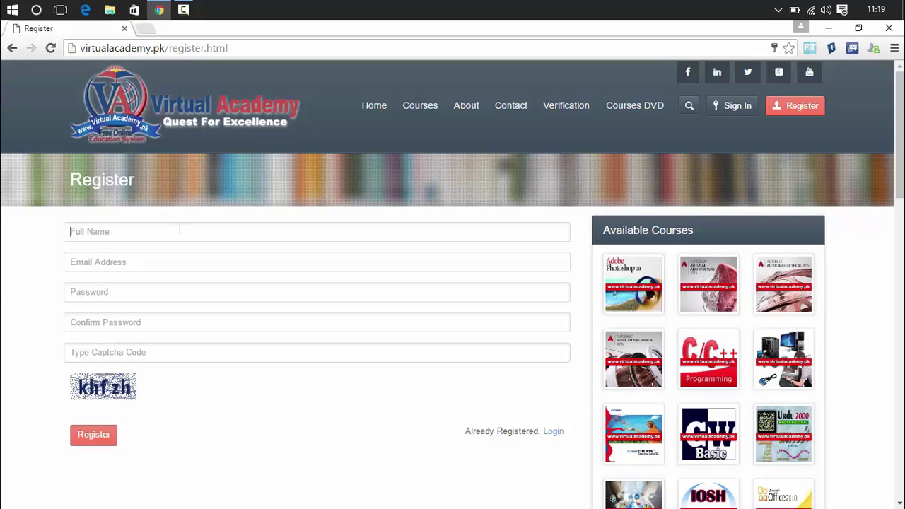
# - Register a new account with the suggested full name, saved email, a new password and the captcha
pyautogui.write('T')
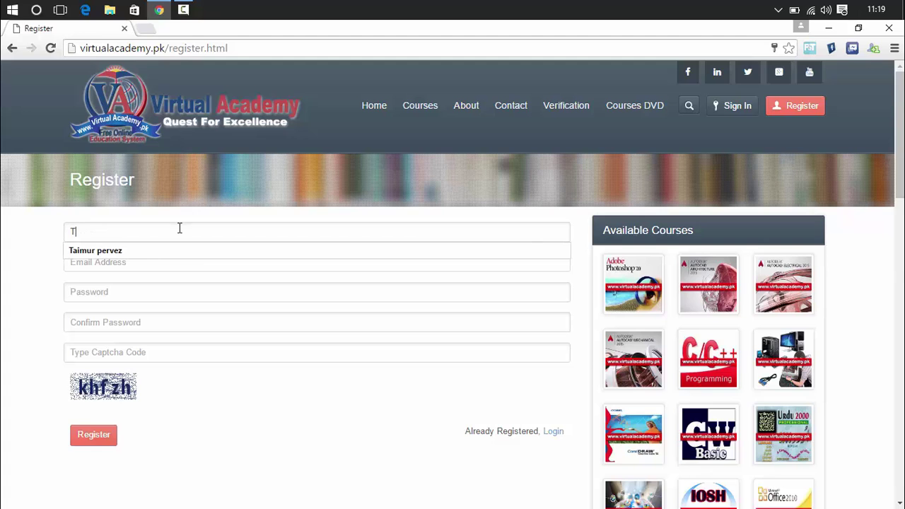
pyautogui.press('Down')
pyautogui.press('Return')
pyautogui.click(174, 263)
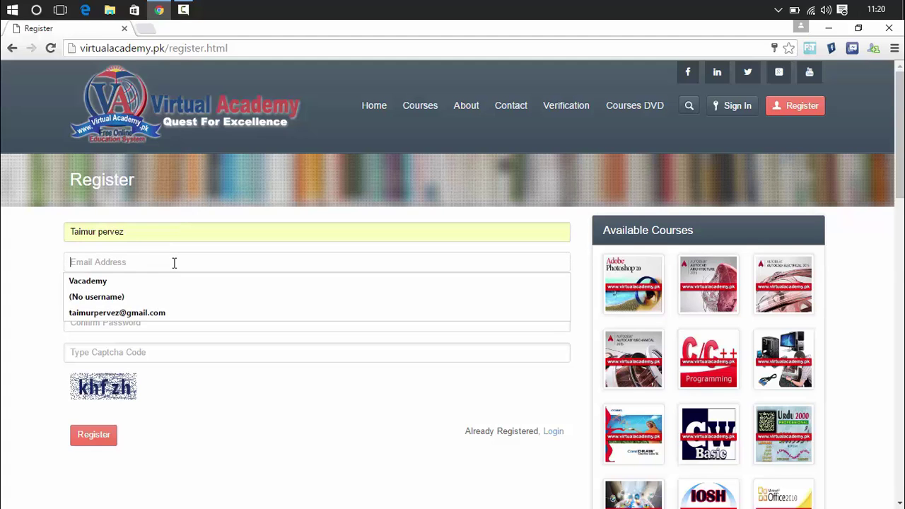
pyautogui.press('Down')
pyautogui.press('Down')
pyautogui.press('Down')
pyautogui.press('Return')
pyautogui.doubleClick(165, 289)
pyautogui.write('1')
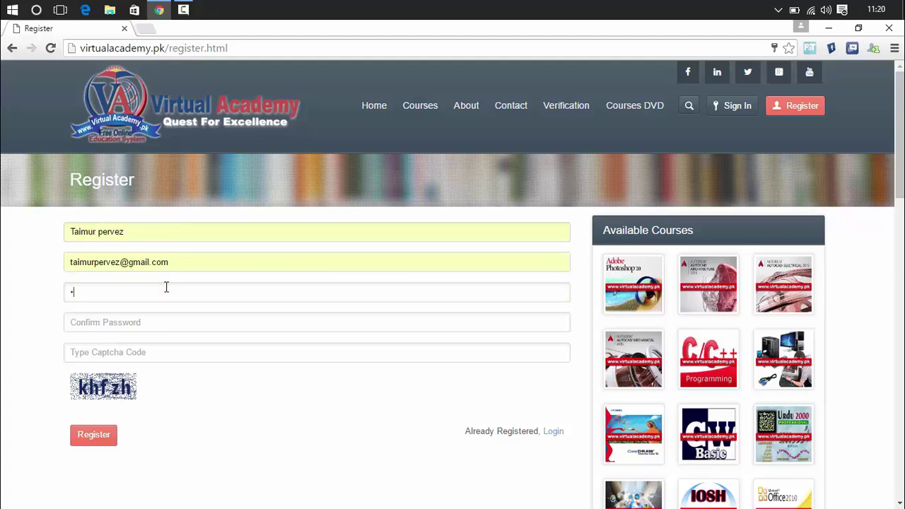
pyautogui.write('234567890123412345678901234')
pyautogui.press('Tab')
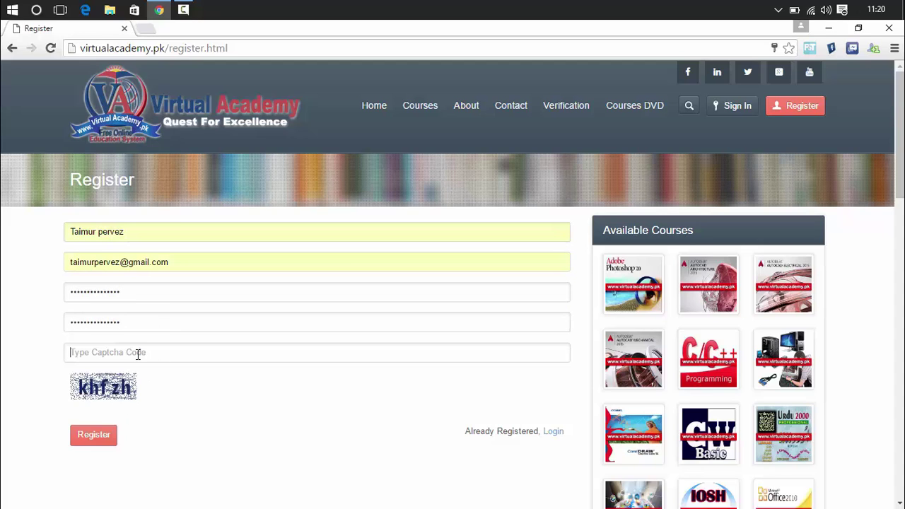
pyautogui.write('khfzh')
pyautogui.click(109, 434)
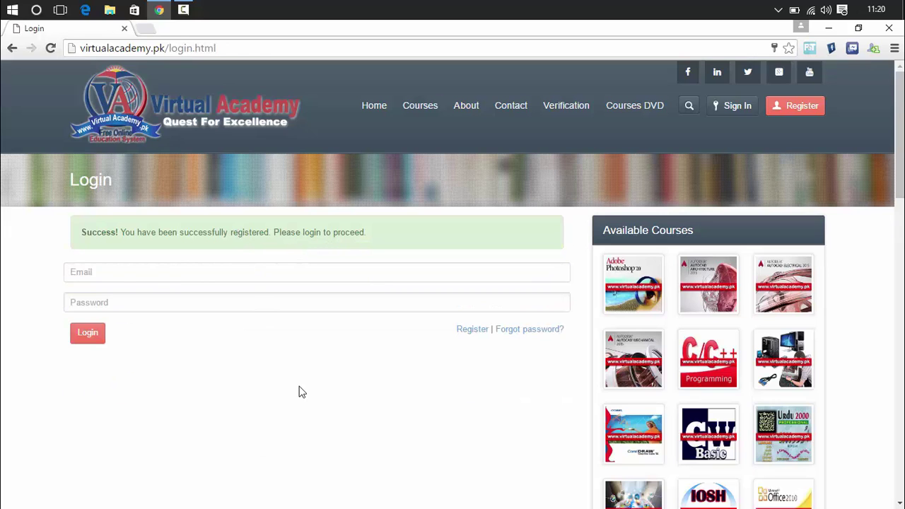
# - Sign in to the new account with the saved email and password from the Sign In dropdown
pyautogui.click(244, 270)
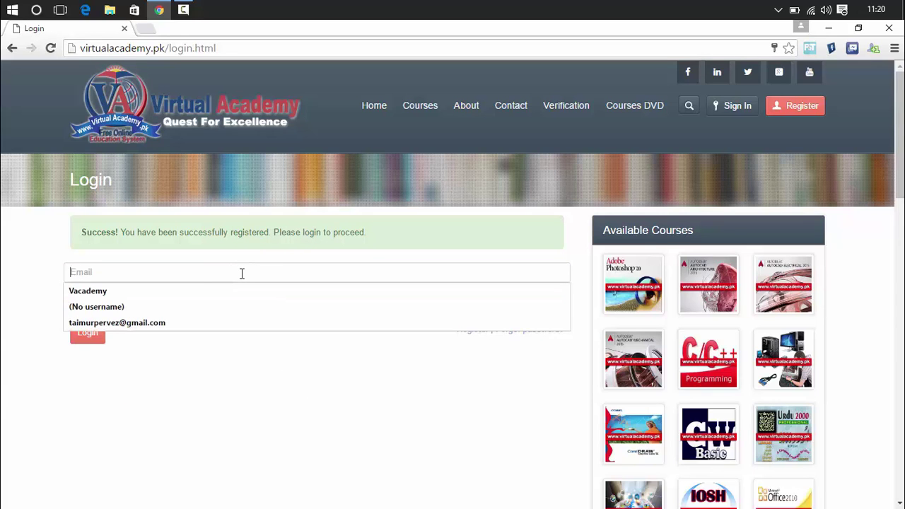
pyautogui.click(208, 323)
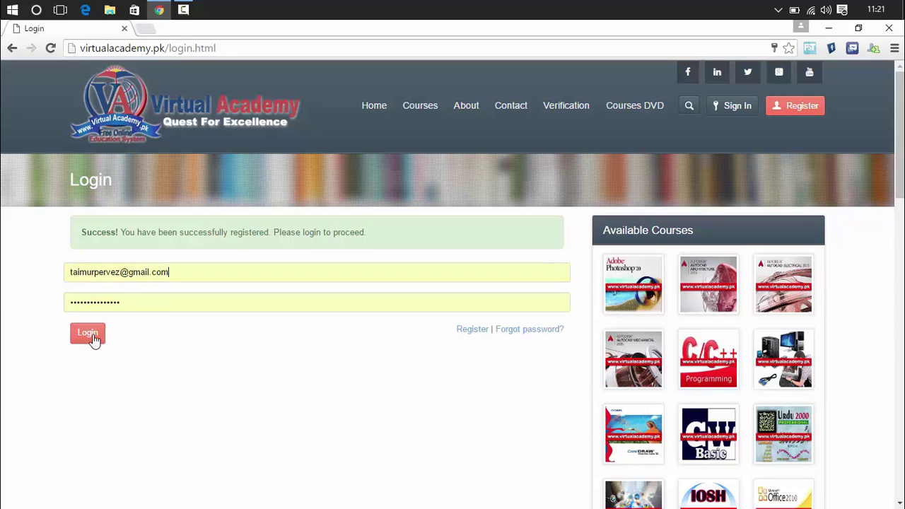
pyautogui.doubleClick(122, 301)
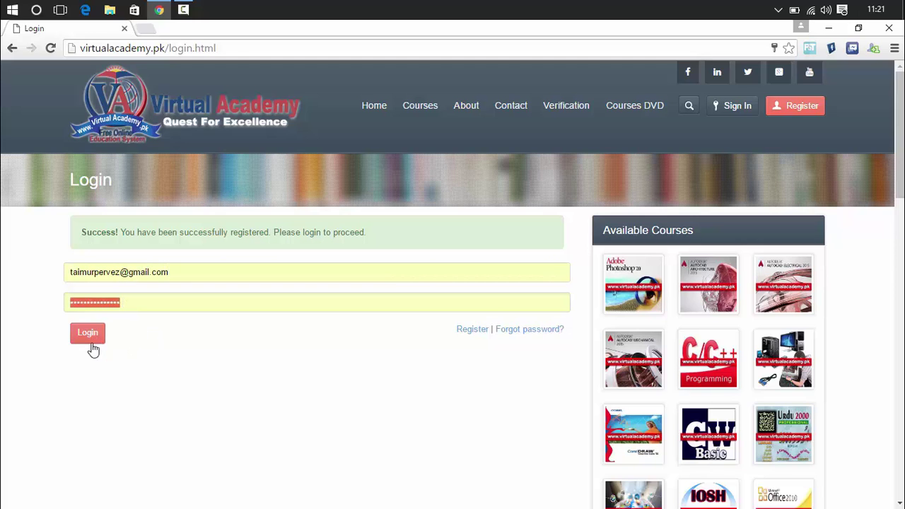
pyautogui.click(732, 109)
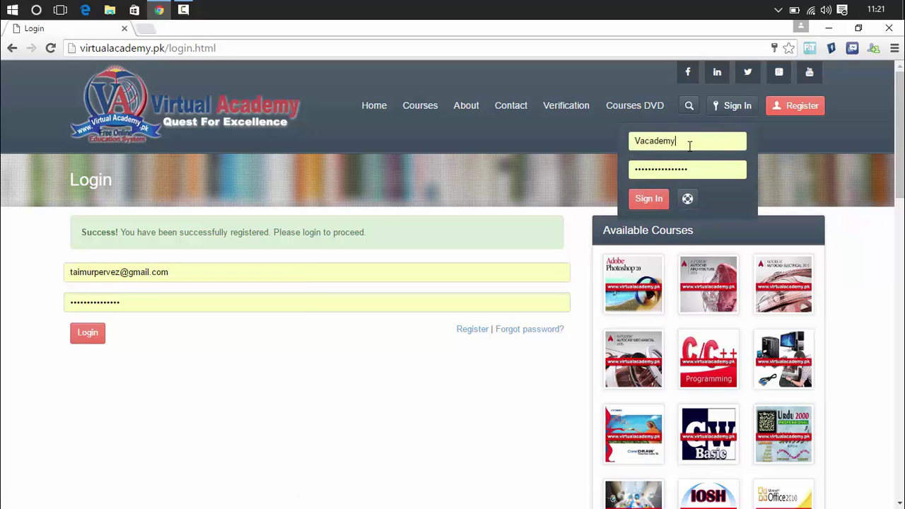
pyautogui.click(689, 145)
pyautogui.press('Down')
pyautogui.press('Down')
pyautogui.press('Down')
pyautogui.press('Return')
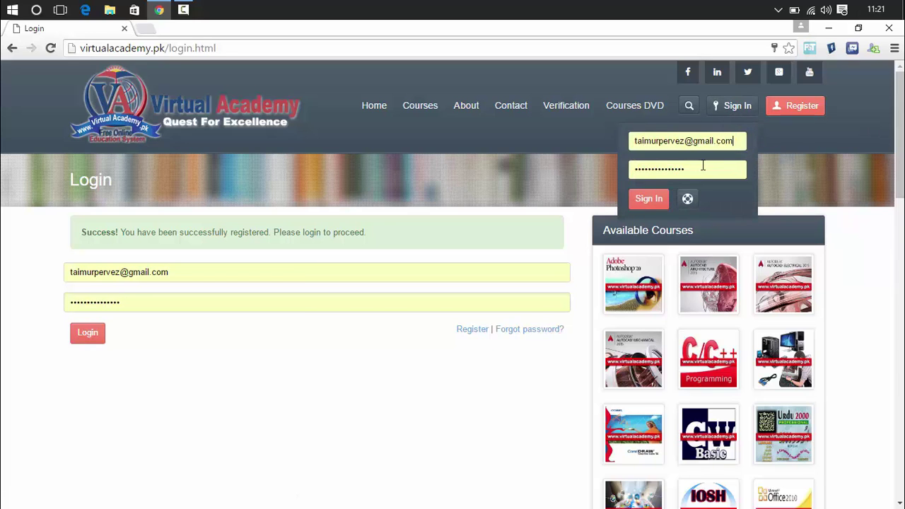
pyautogui.click(651, 200)
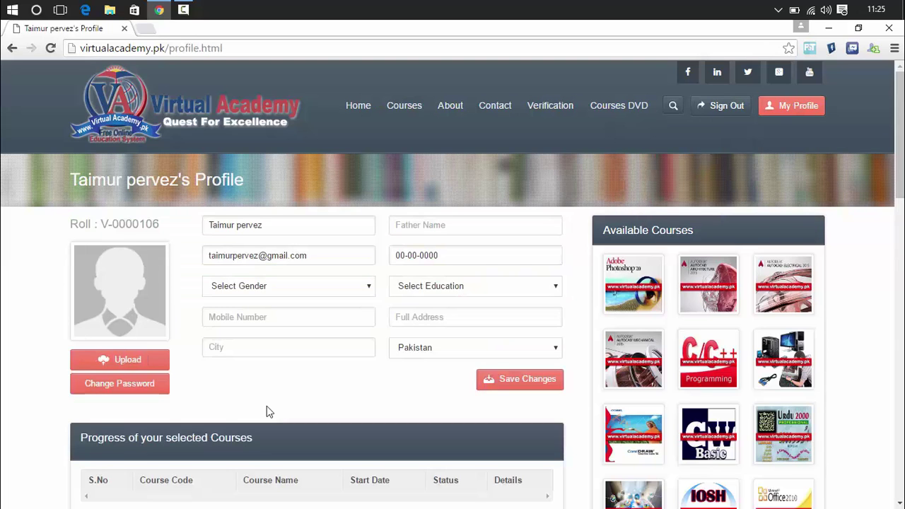
# - Enter the father's name, birth date 20-04-1990, gender Male and education BA / BSc
pyautogui.click(425, 225)
pyautogui.write('Pe')
pyautogui.press('Down')
pyautogui.press('Return')
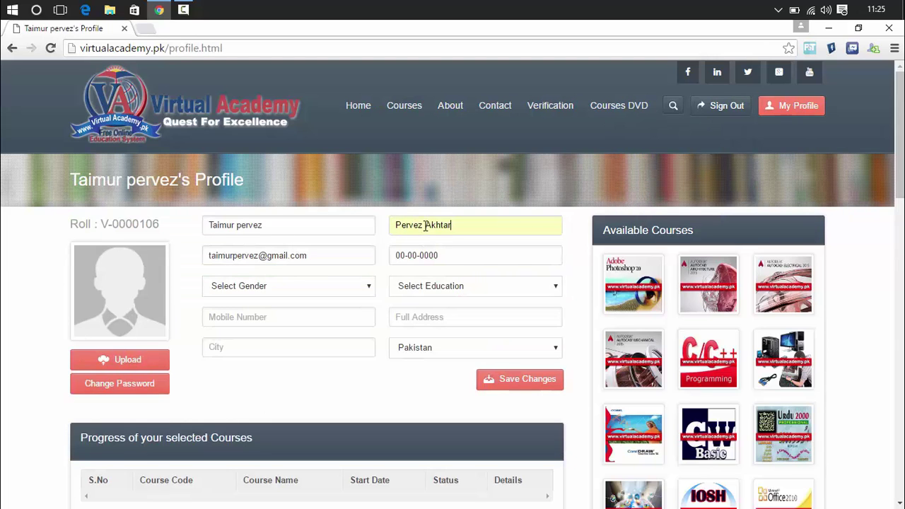
pyautogui.click(424, 256)
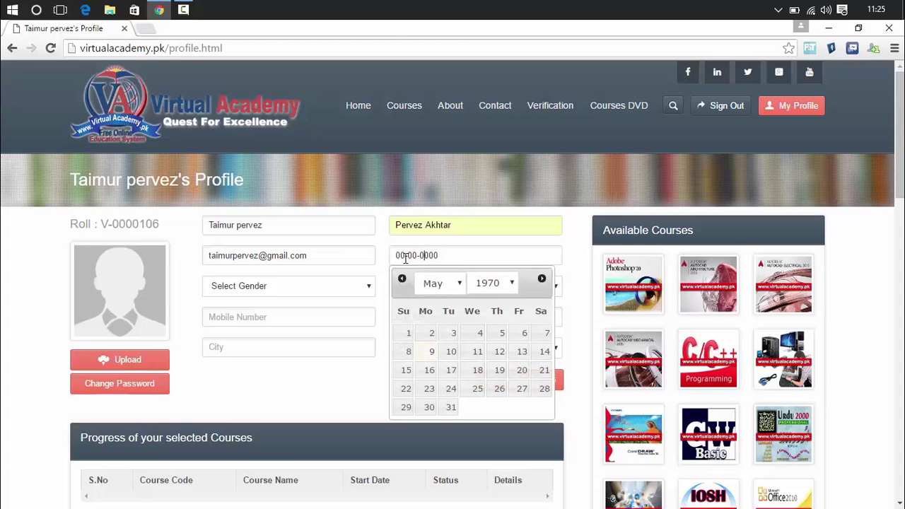
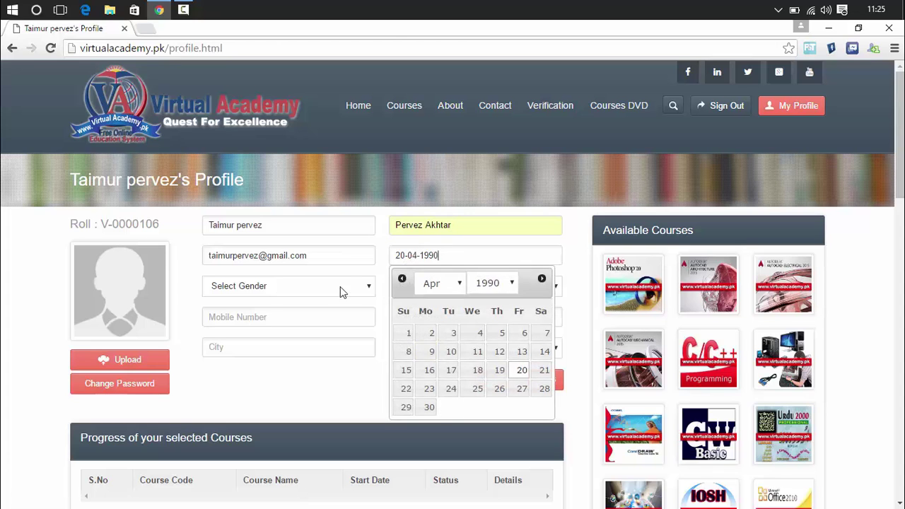
pyautogui.click(338, 286)
pyautogui.click(317, 312)
pyautogui.click(452, 286)
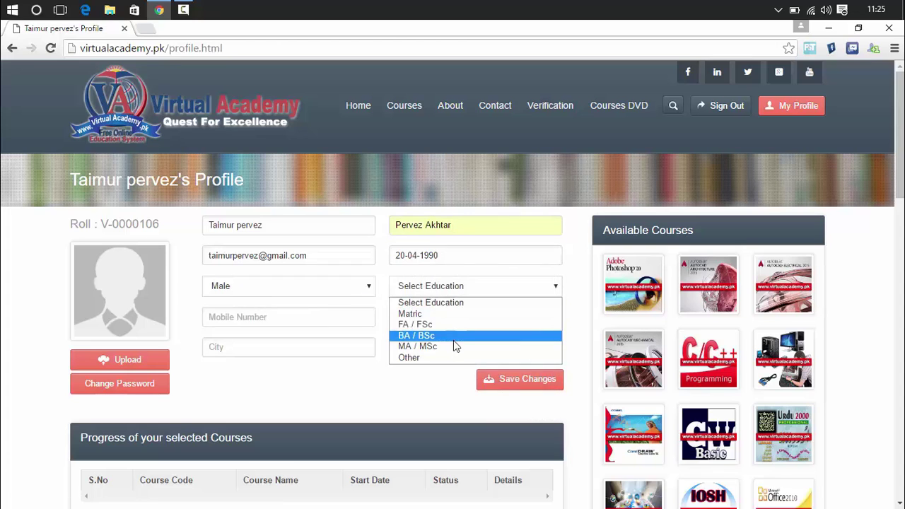
pyautogui.click(453, 339)
# - Fill in the saved mobile number, address and city, choose a profile picture, and save the profile
pyautogui.click(358, 319)
pyautogui.write('0')
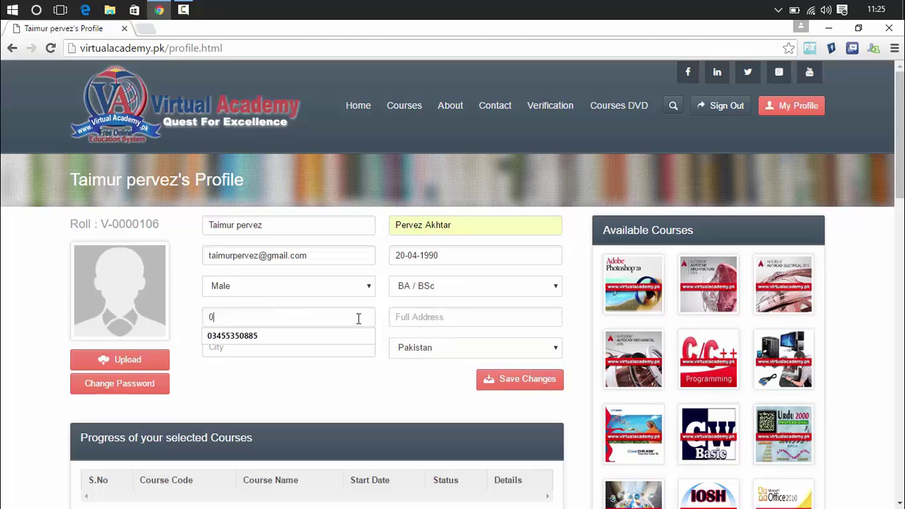
pyautogui.press('Down')
pyautogui.press('Return')
pyautogui.write('m')
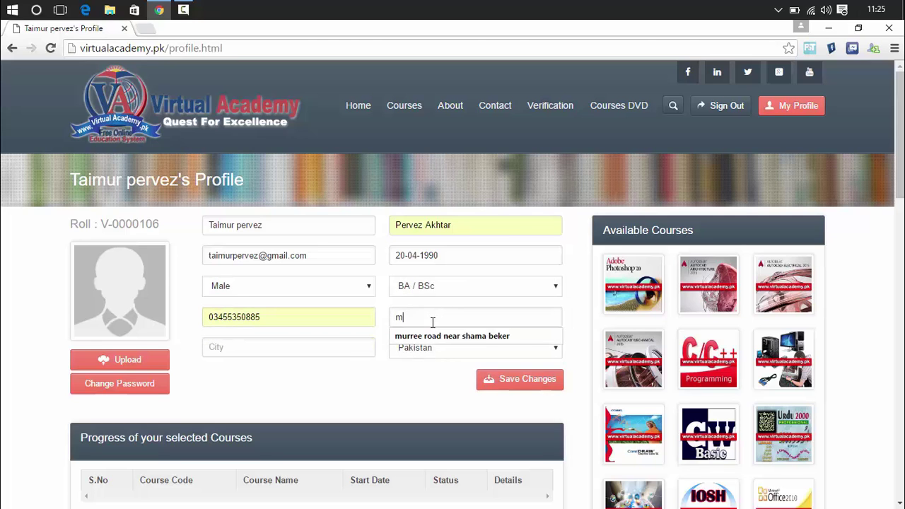
pyautogui.press('Down')
pyautogui.press('Return')
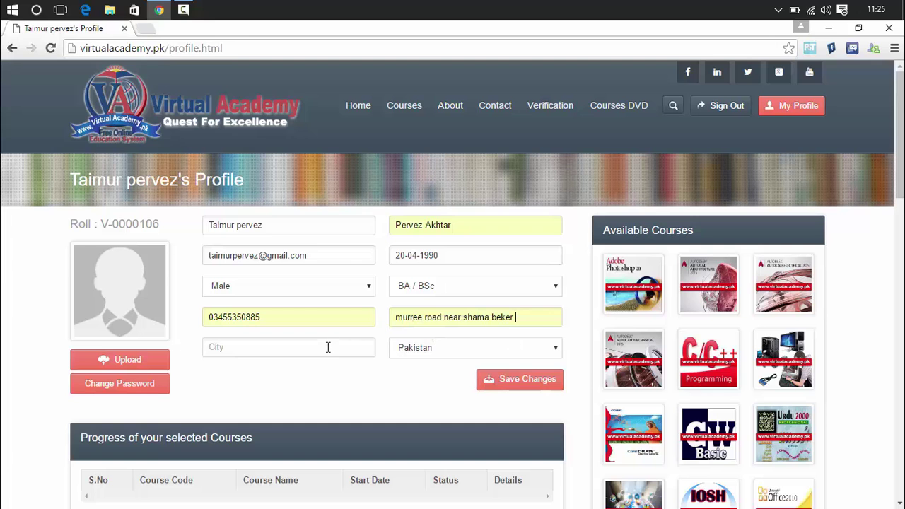
pyautogui.write('a')
pyautogui.press('Down')
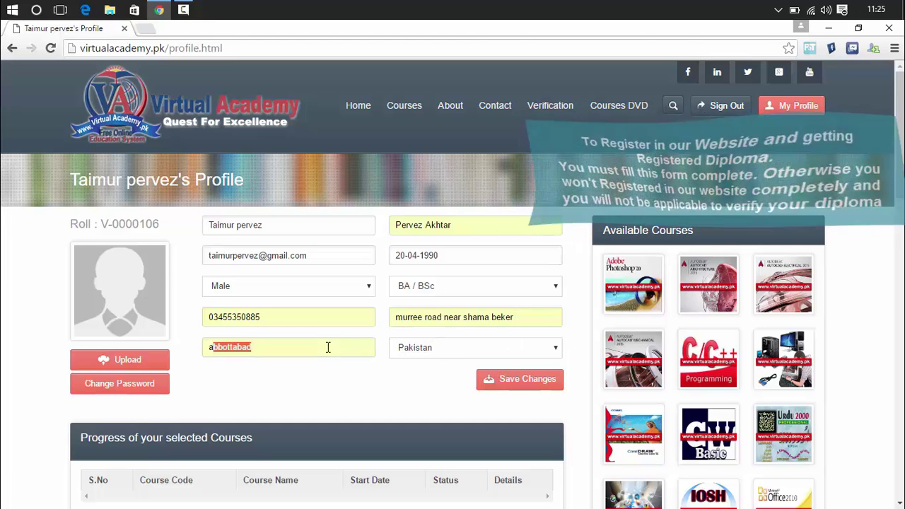
pyautogui.press('Return')
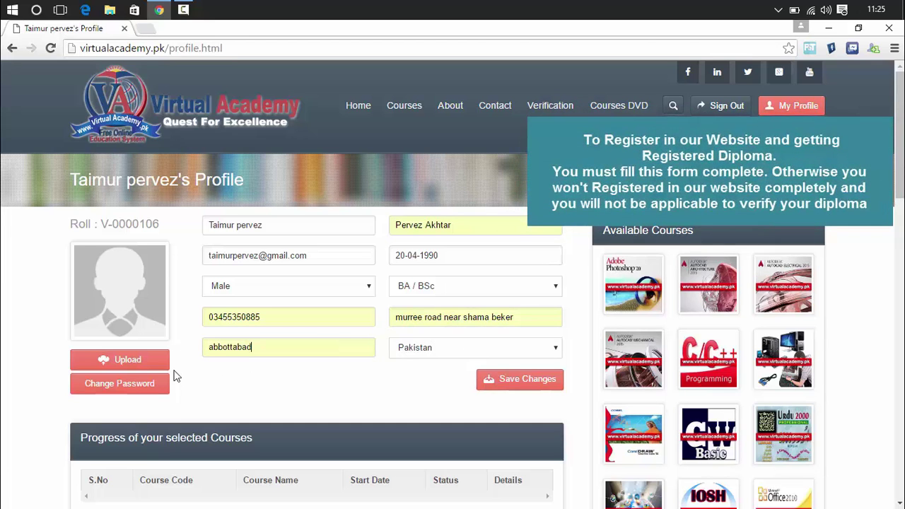
pyautogui.click(125, 362)
pyautogui.click(508, 385)
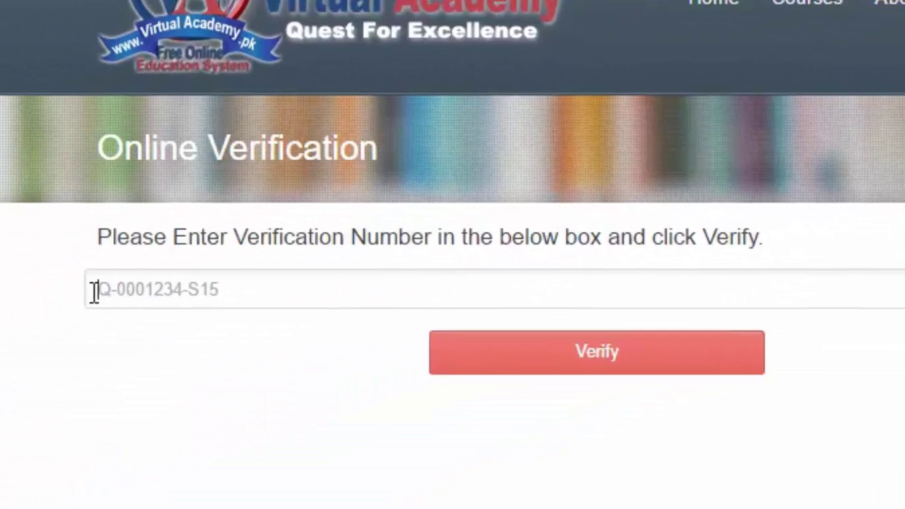
# - Bookmark the student profile page in the browser and open a fresh browser tab
pyautogui.click(94, 290)
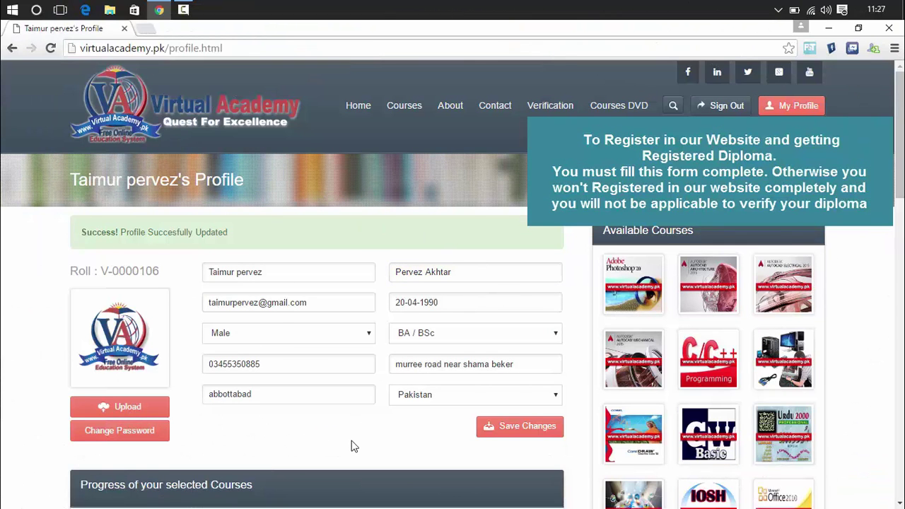
pyautogui.click(789, 48)
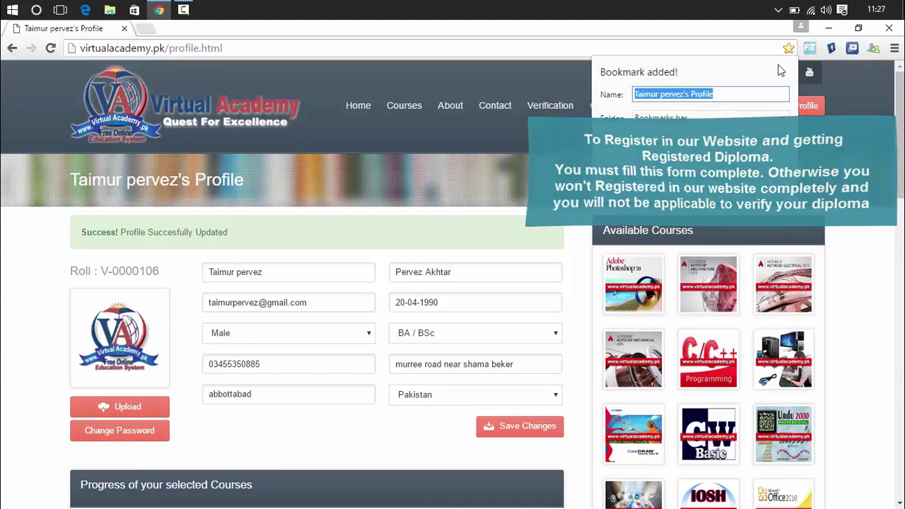
pyautogui.click(768, 142)
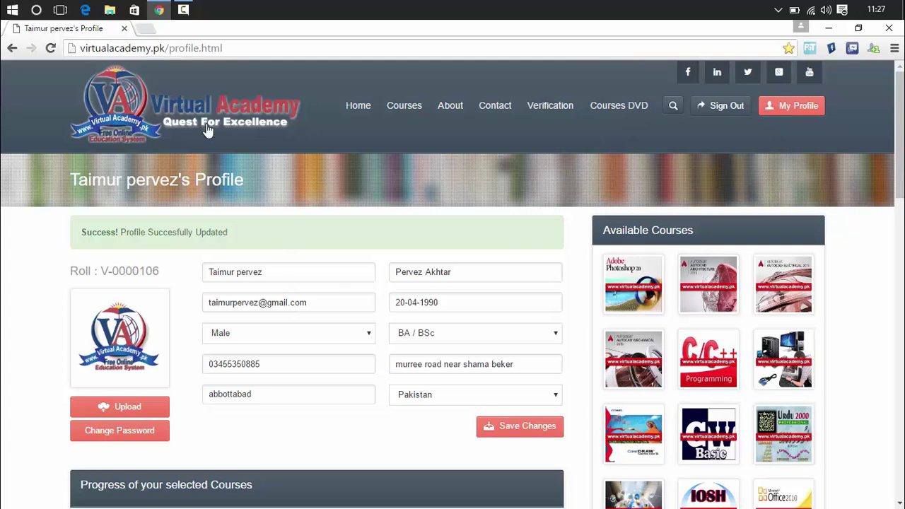
pyautogui.hotkey('ctrl', 't')
# - From the profile bookmark, enrol in AutoCAD Mechanical 2015 and check its 09-05-2016 start date
pyautogui.click(106, 76)
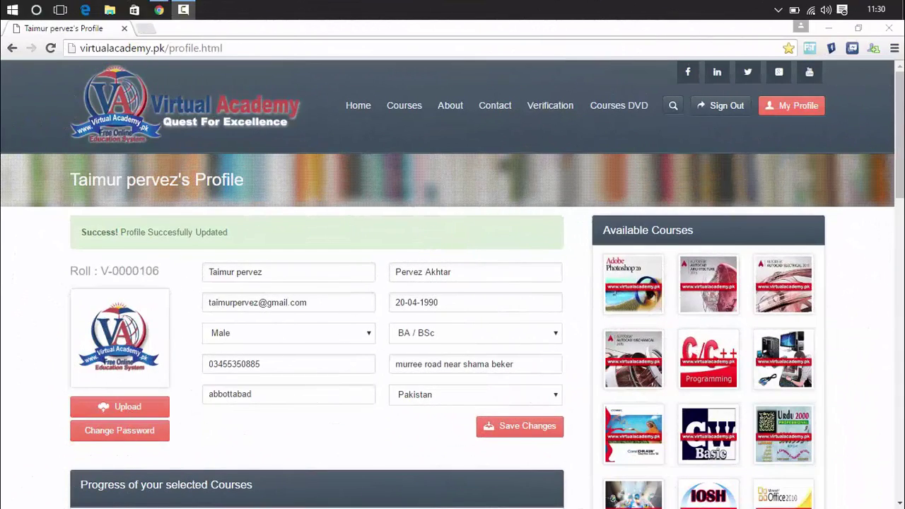
pyautogui.scroll(-5, 452, 283)
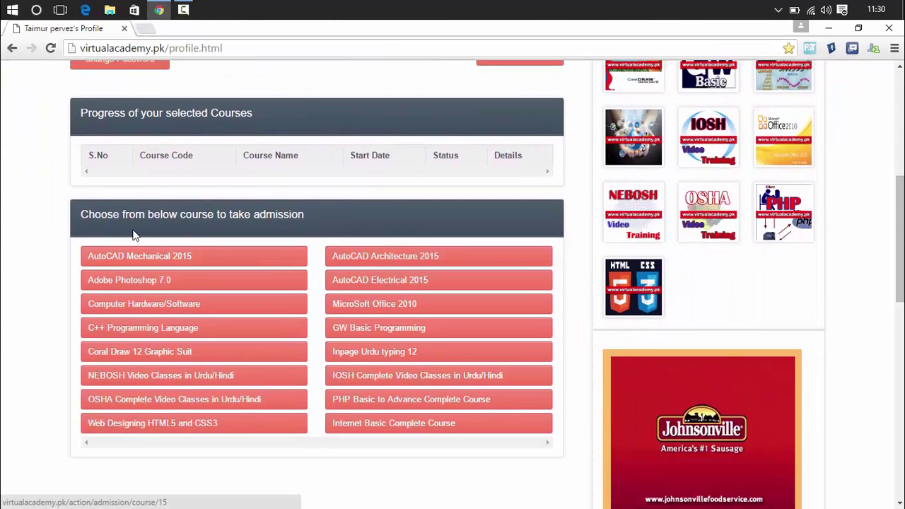
pyautogui.click(202, 259)
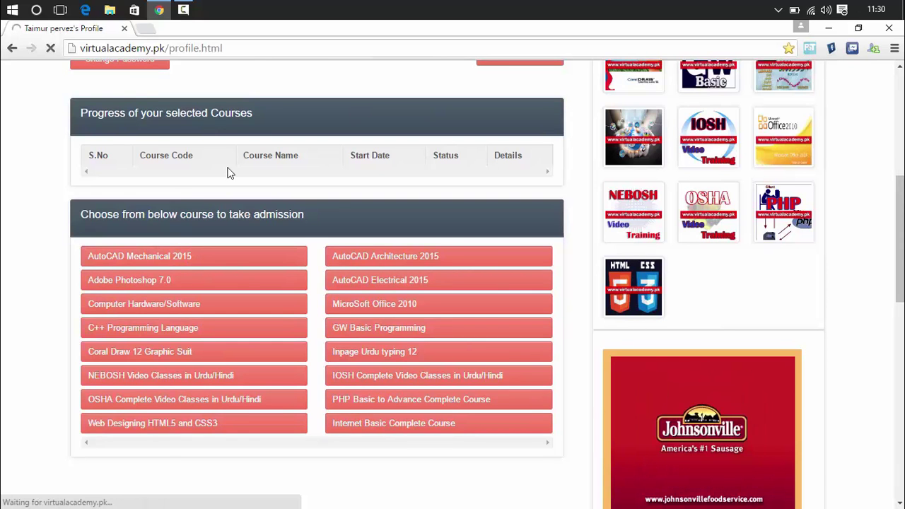
pyautogui.click(142, 258)
pyautogui.scroll(-6, 591, 126)
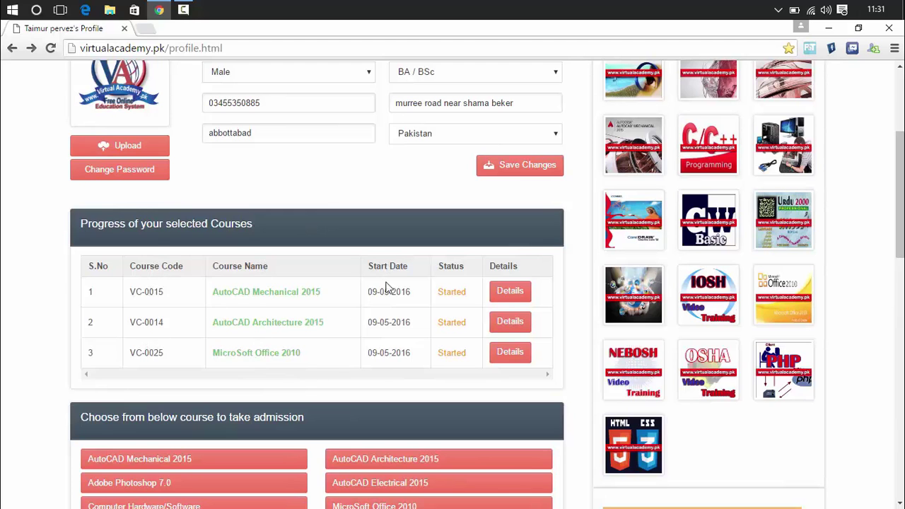
pyautogui.moveTo(367, 291); pyautogui.dragTo(422, 297)
pyautogui.moveTo(367, 353); pyautogui.dragTo(422, 352)
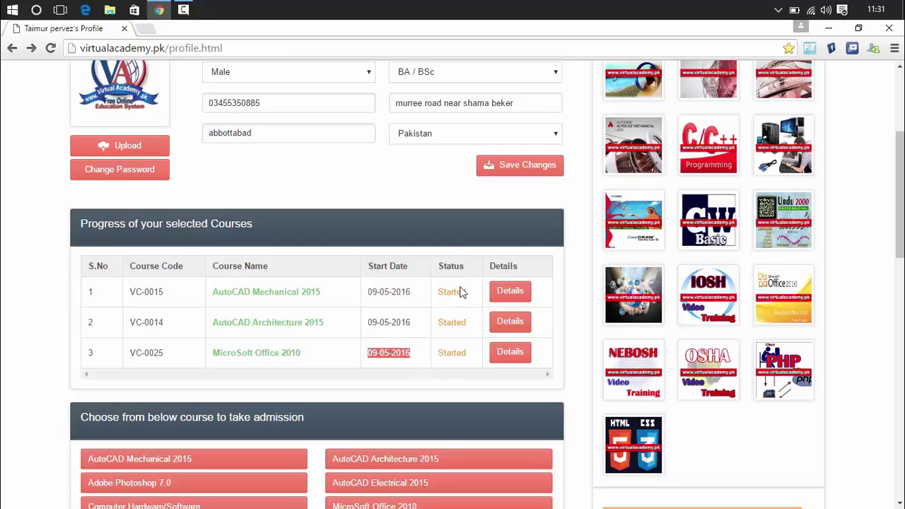
# - Scroll through the AutoCAD Mechanical 2015 lesson table listing 65 pending lessons
pyautogui.click(407, 359)
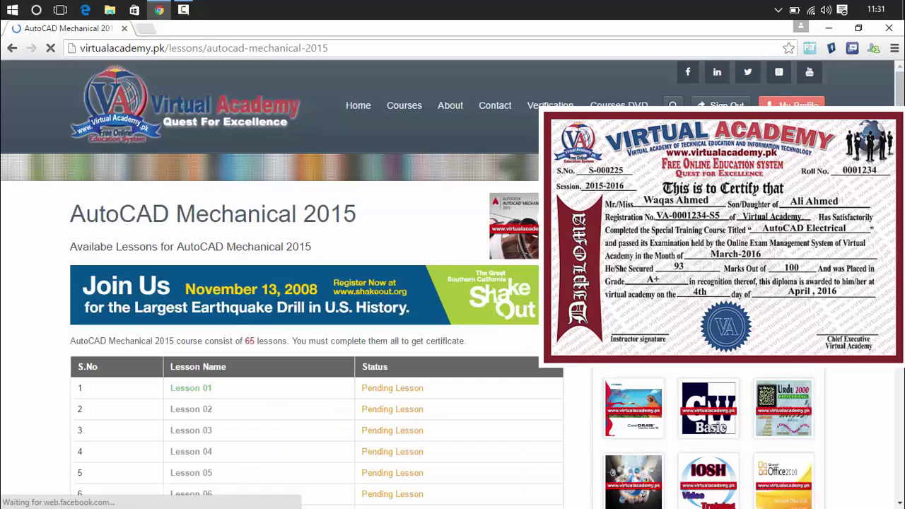
pyautogui.scroll(-12, 453, 283)
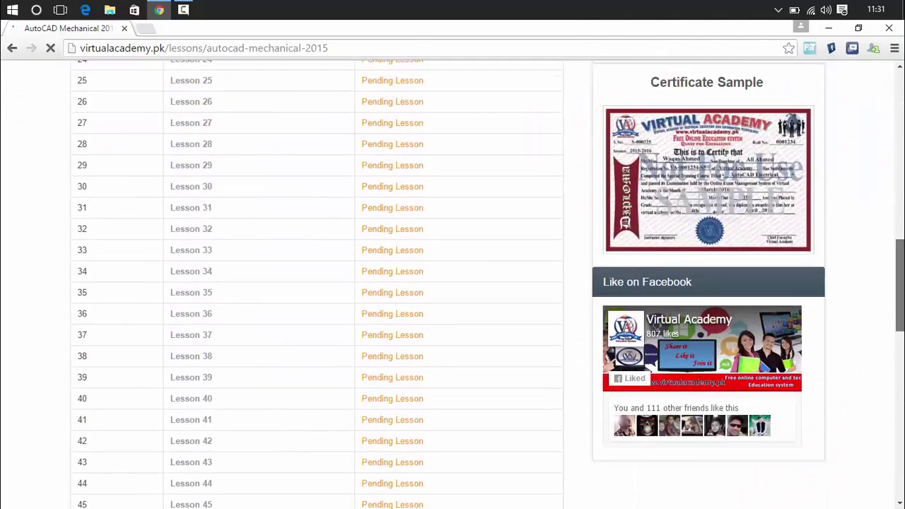
pyautogui.scroll(-10, 875, 147)
pyautogui.scroll(20, 875, 147)
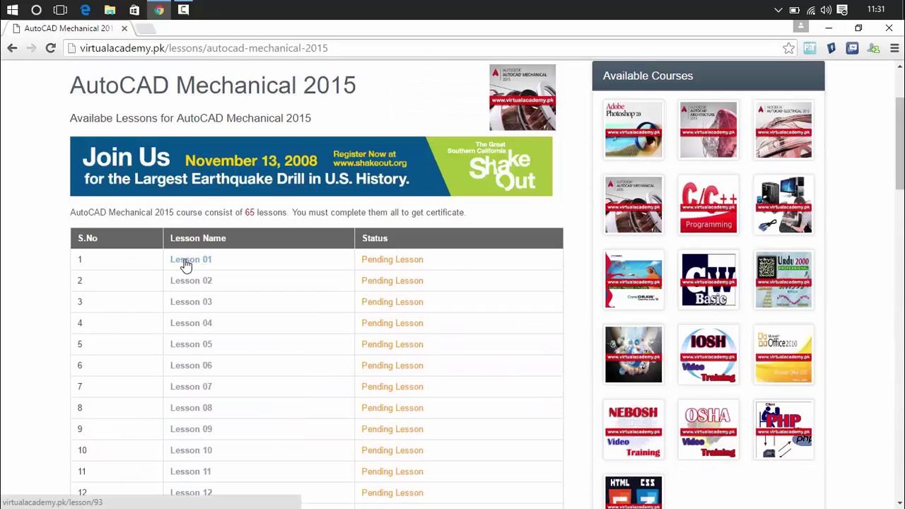
# - Open AutoCAD Mechanical 2015 Lesson 01 and play its introductory Vimeo video
pyautogui.click(185, 261)
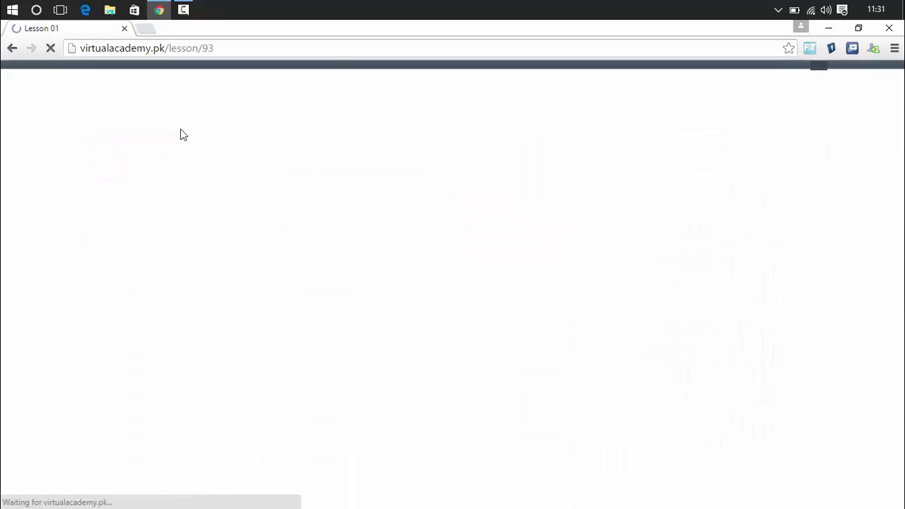
pyautogui.scroll(-2, 860, 175)
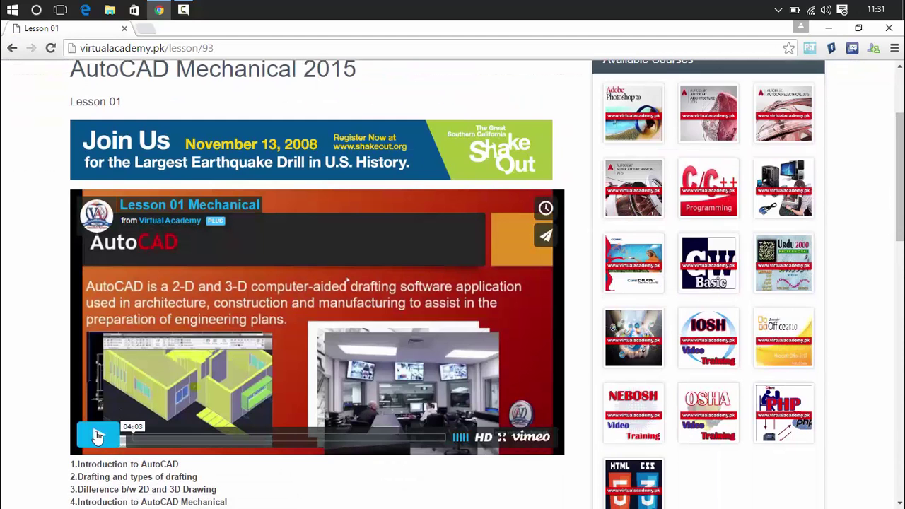
pyautogui.click(98, 435)
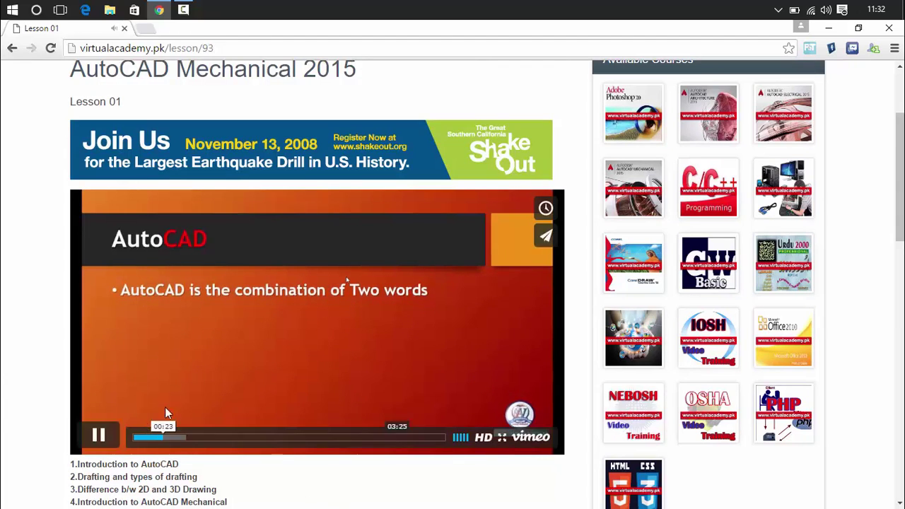
pyautogui.scroll(-4, 506, 171)
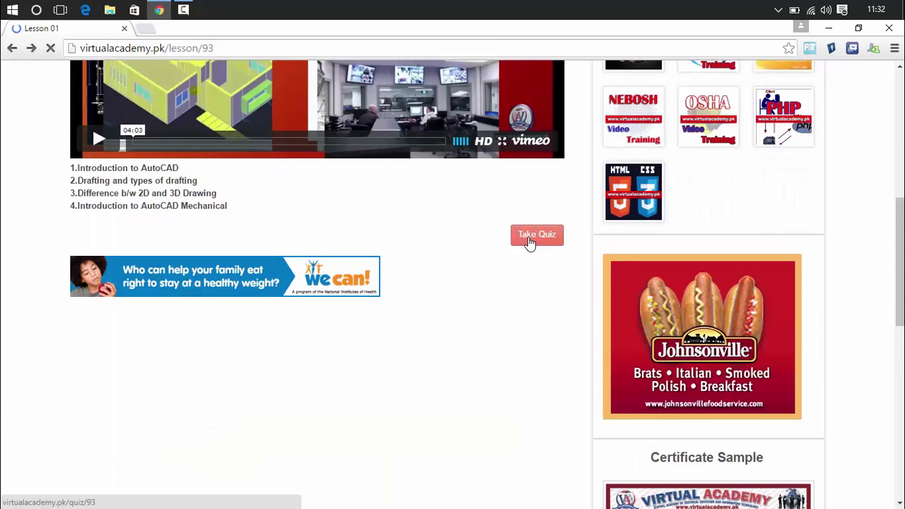
# - Take the Lesson 01 quiz, answering 2 for question 2 and Drafting for question 5, then submit
pyautogui.click(529, 243)
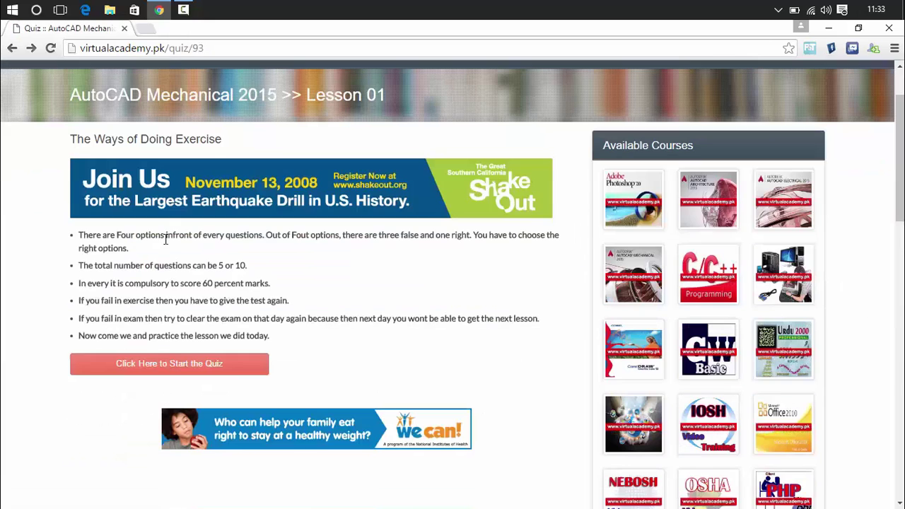
pyautogui.click(147, 368)
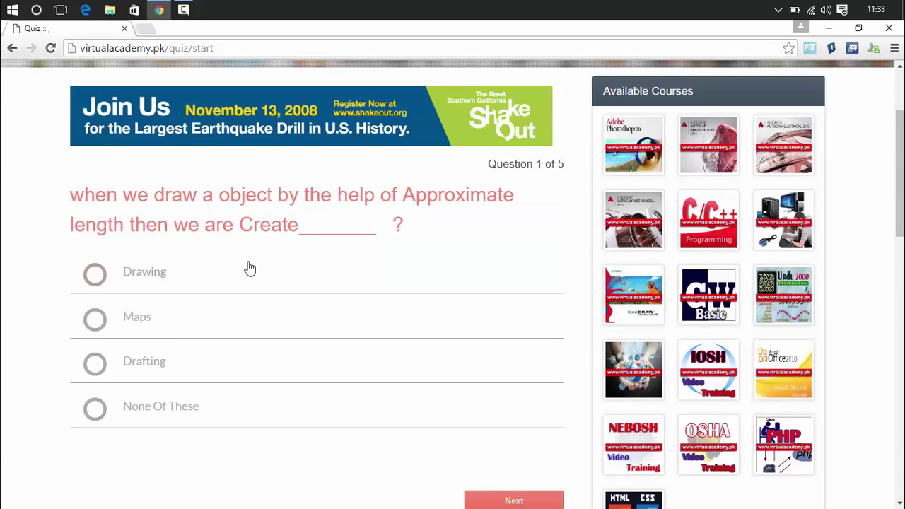
pyautogui.click(94, 322)
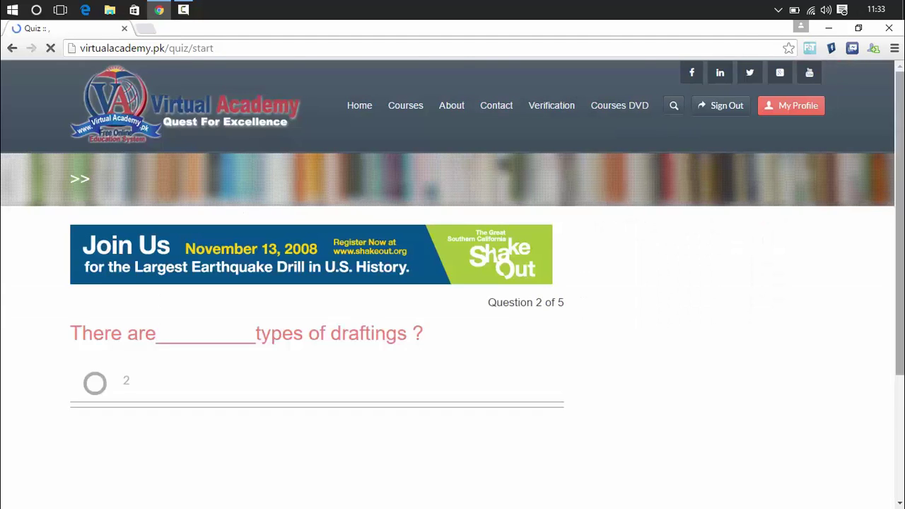
pyautogui.scroll(-3, 257, 95)
pyautogui.click(94, 136)
pyautogui.click(514, 393)
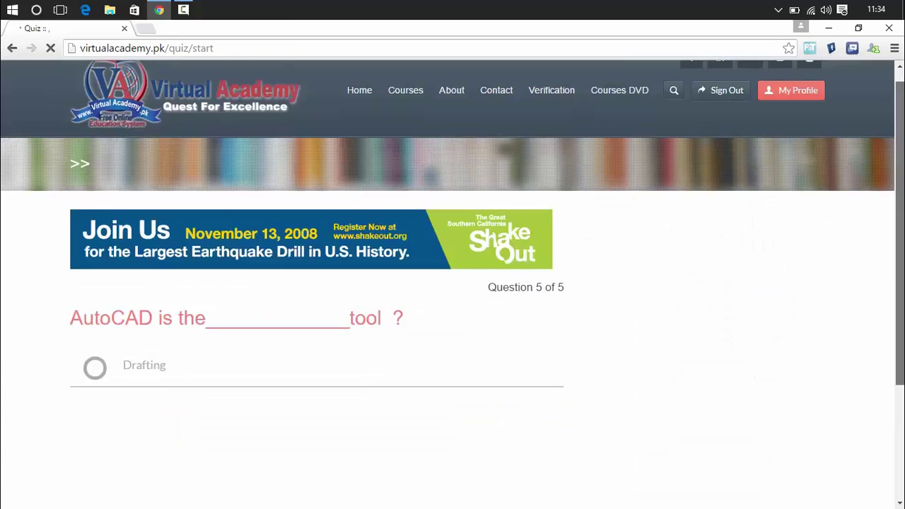
pyautogui.scroll(-2, 212, 283)
pyautogui.click(177, 247)
pyautogui.click(514, 505)
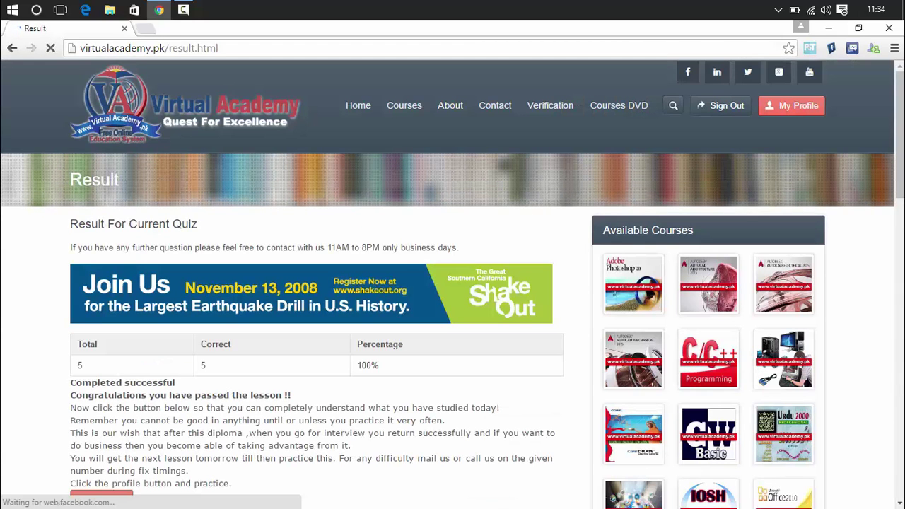
pyautogui.scroll(-3, 356, 152)
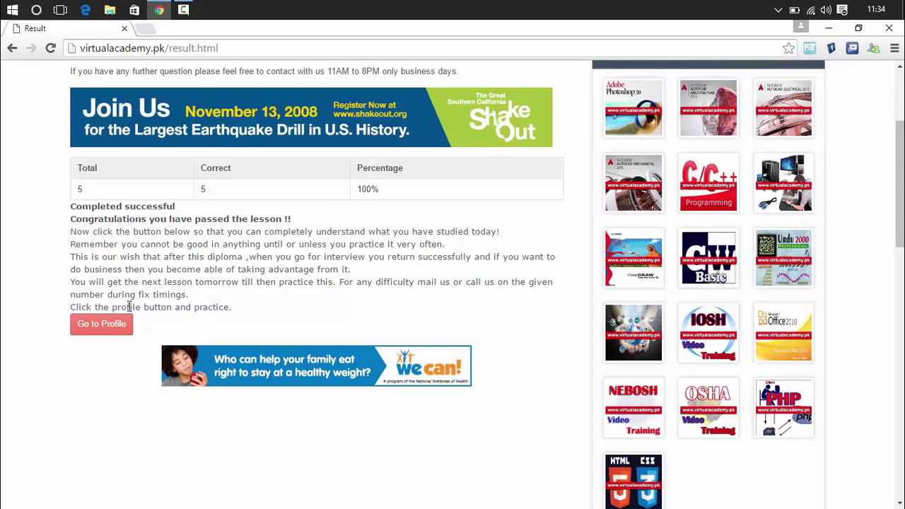
pyautogui.click(106, 328)
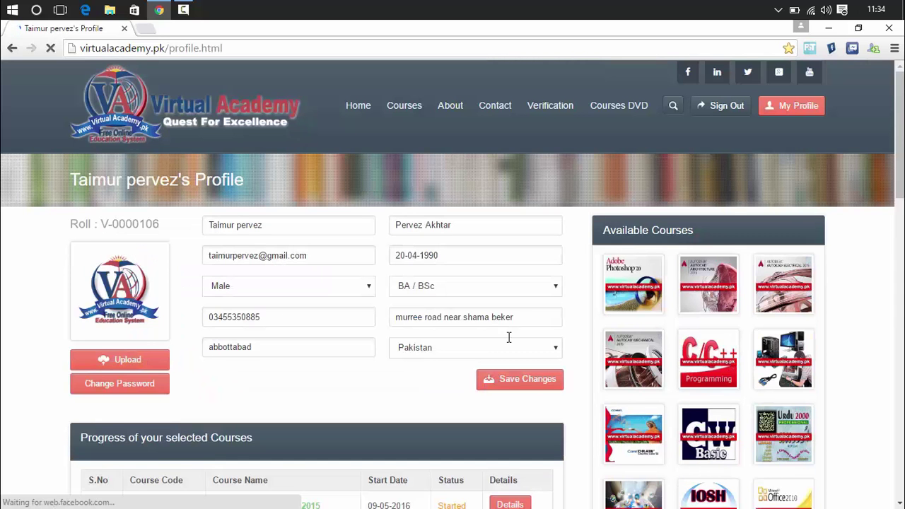
pyautogui.scroll(-4, 508, 338)
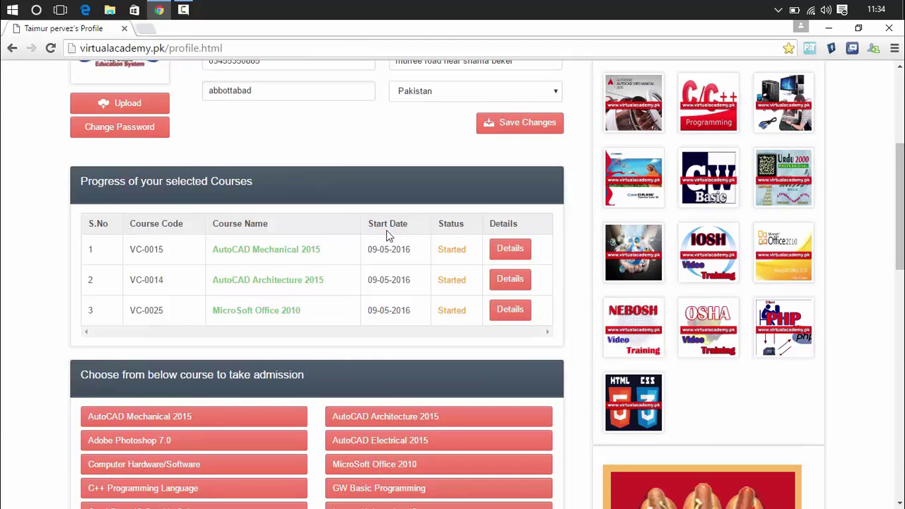
pyautogui.click(304, 253)
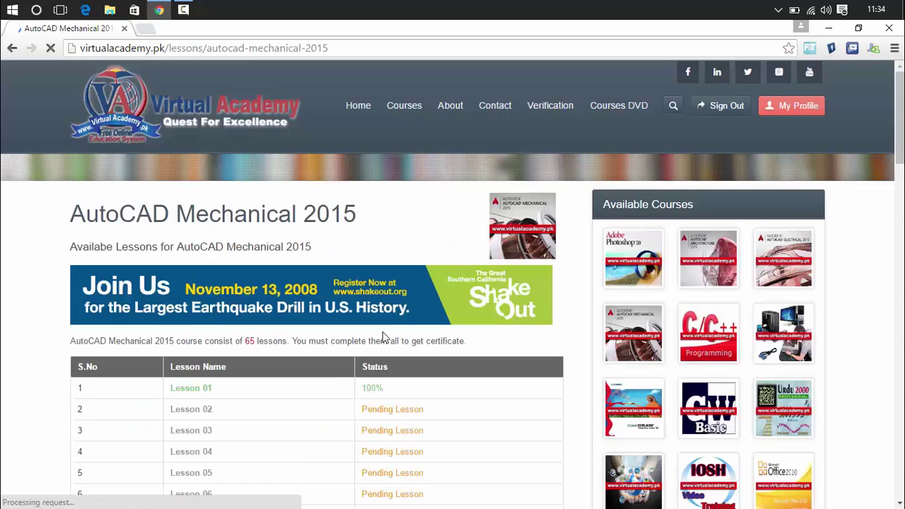
pyautogui.scroll(-3, 902, 133)
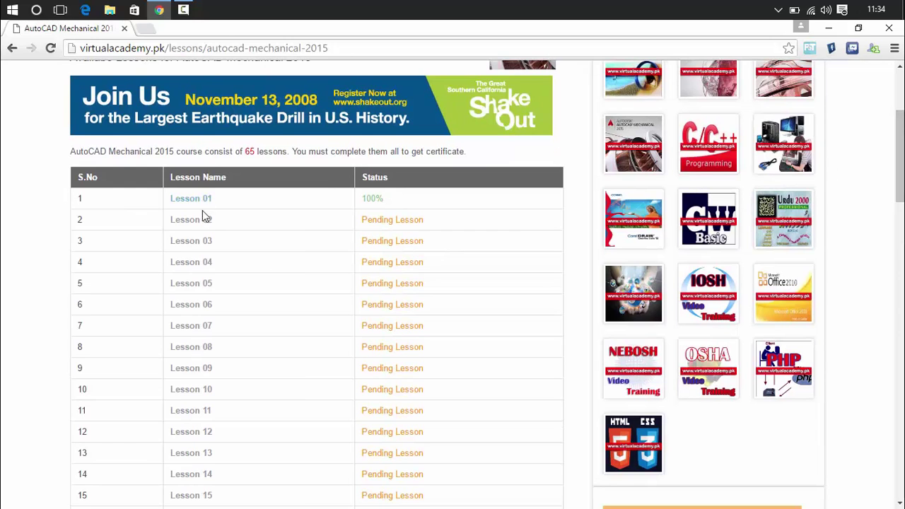
pyautogui.click(187, 225)
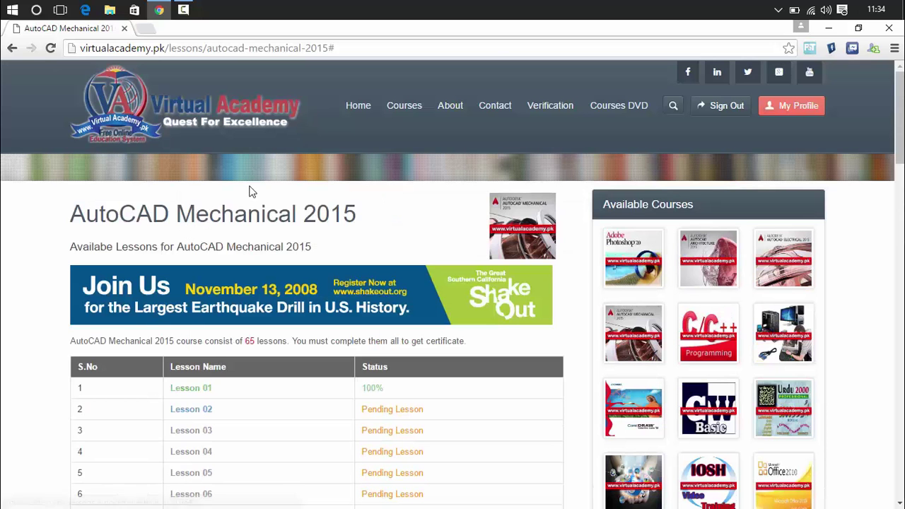
pyautogui.scroll(-4, 901, 102)
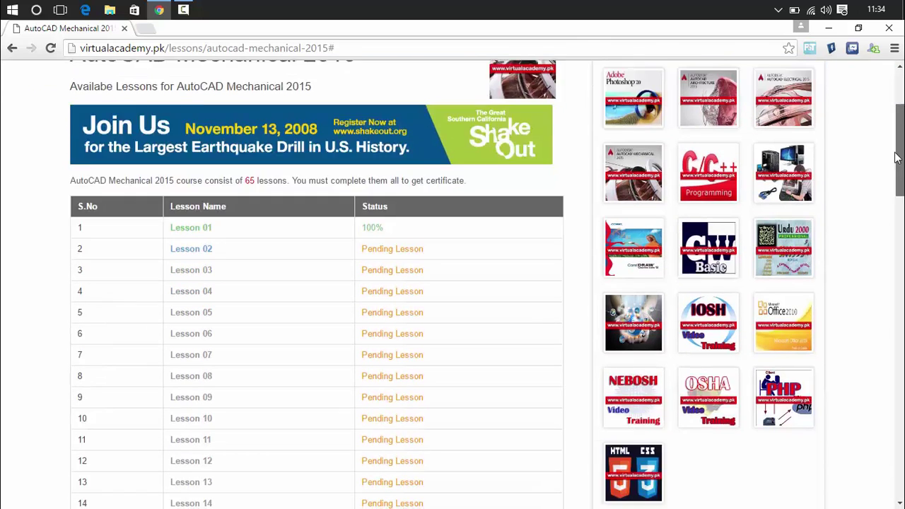
pyautogui.click(201, 148)
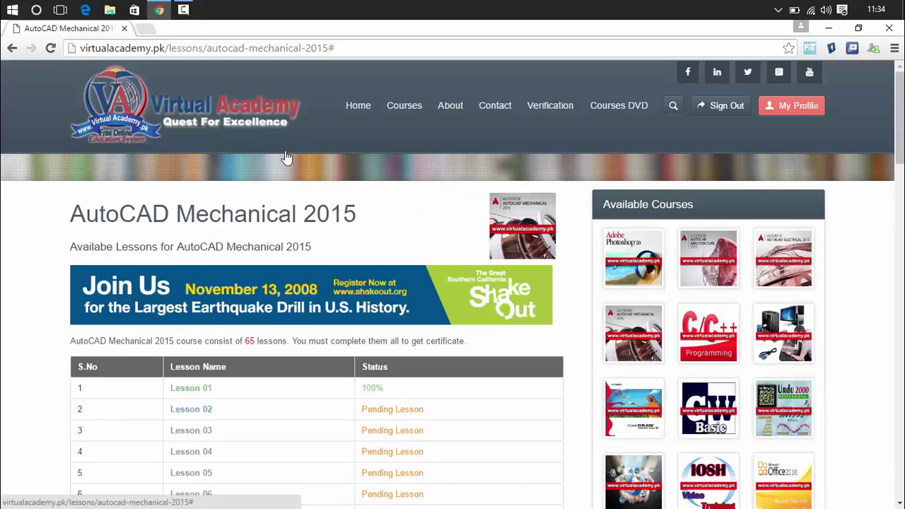
pyautogui.click(11, 49)
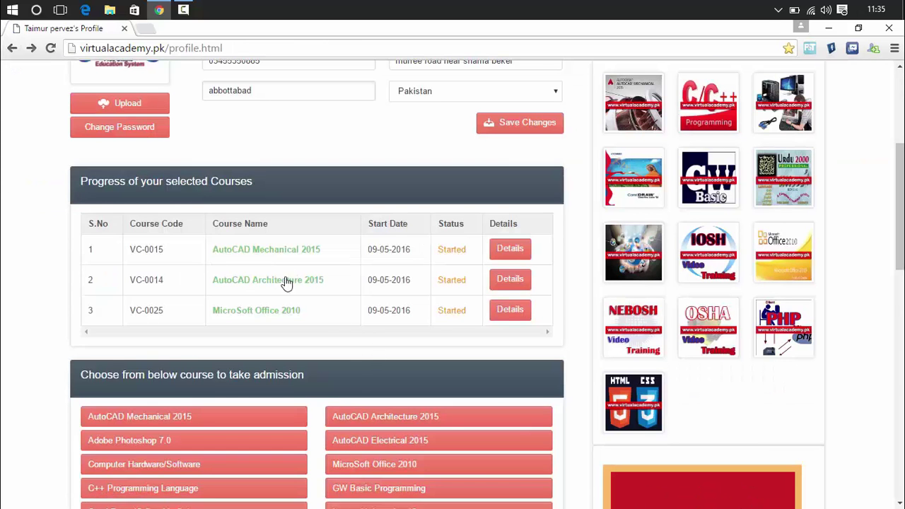
pyautogui.click(274, 314)
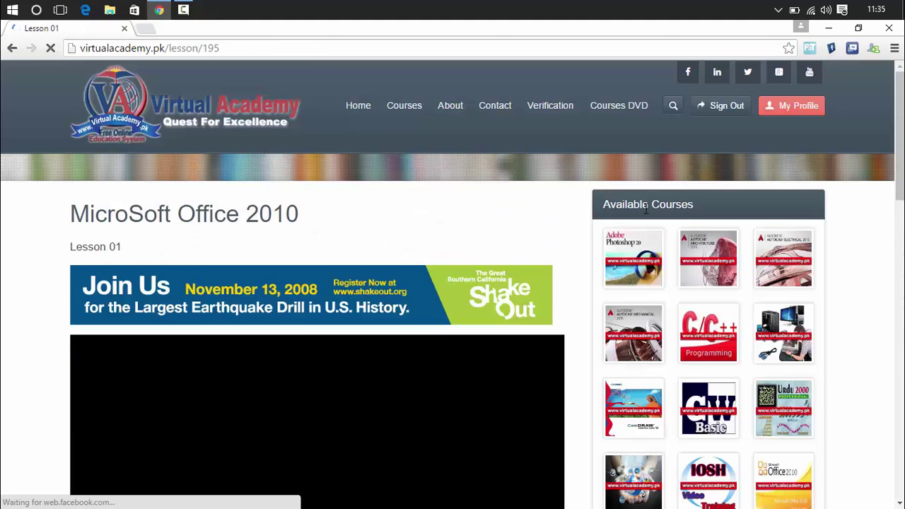
pyautogui.scroll(-3, 283, 228)
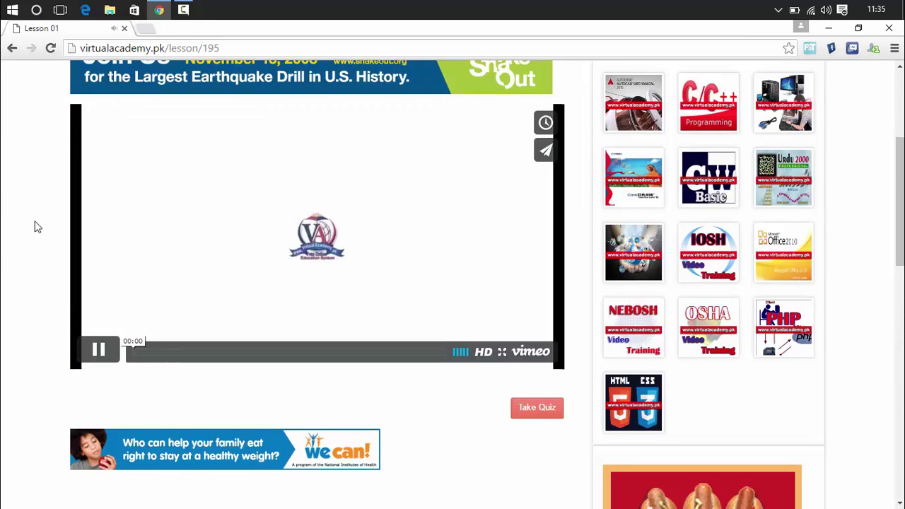
pyautogui.click(537, 408)
pyautogui.click(198, 446)
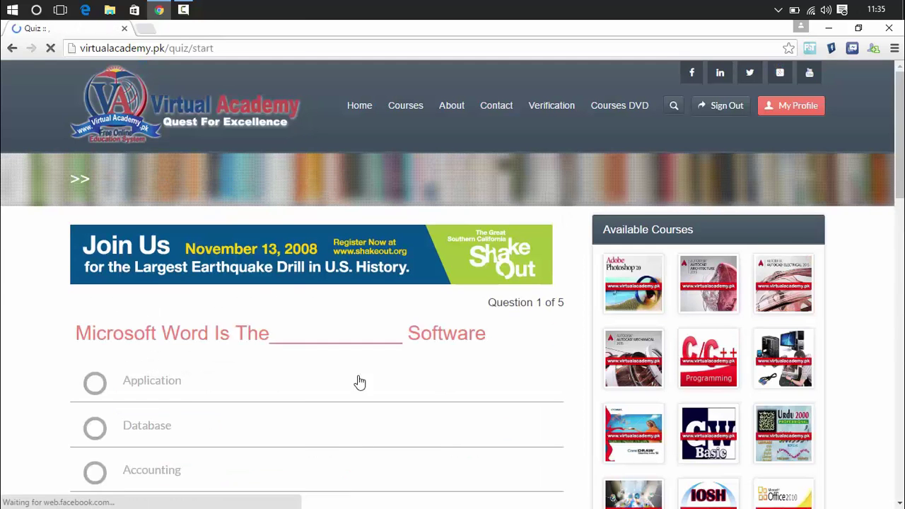
pyautogui.click(11, 49)
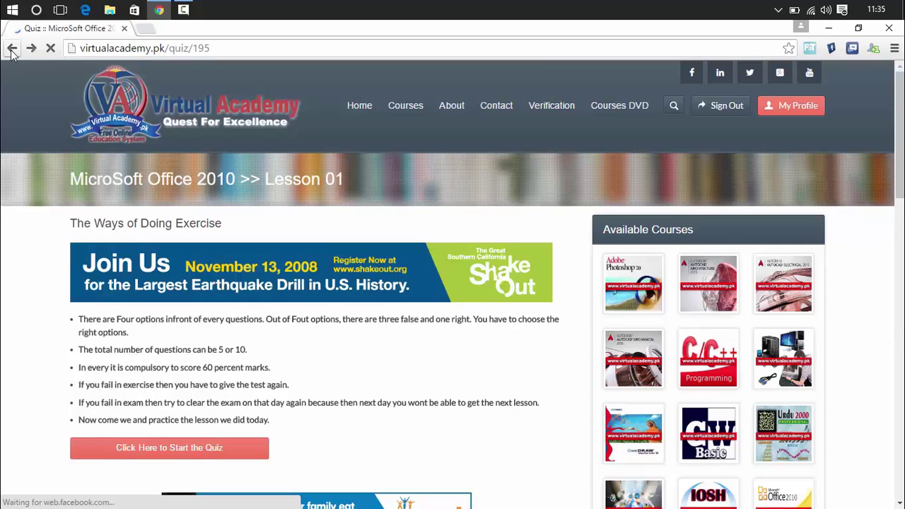
pyautogui.click(12, 48)
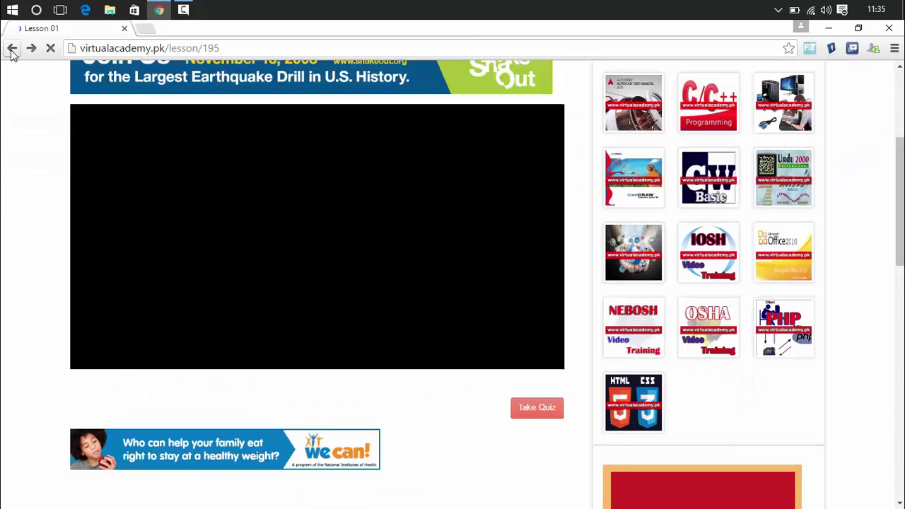
pyautogui.click(12, 51)
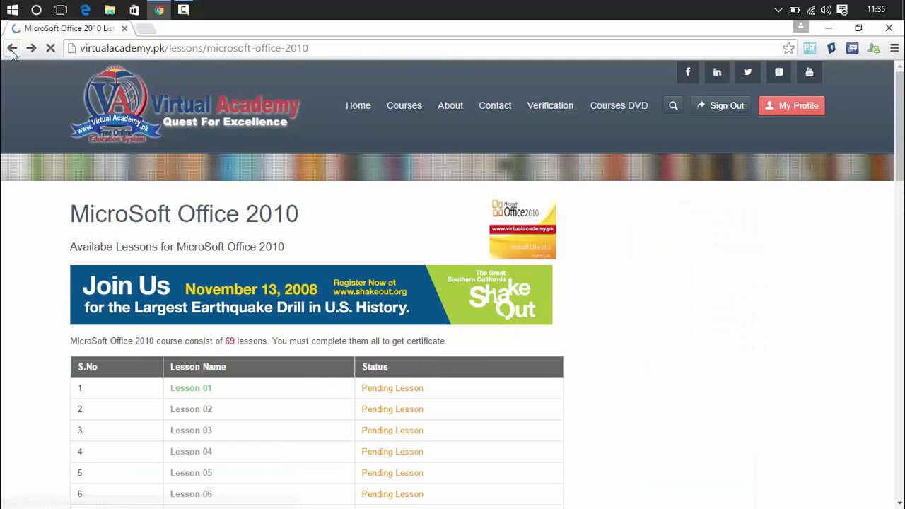
pyautogui.click(11, 51)
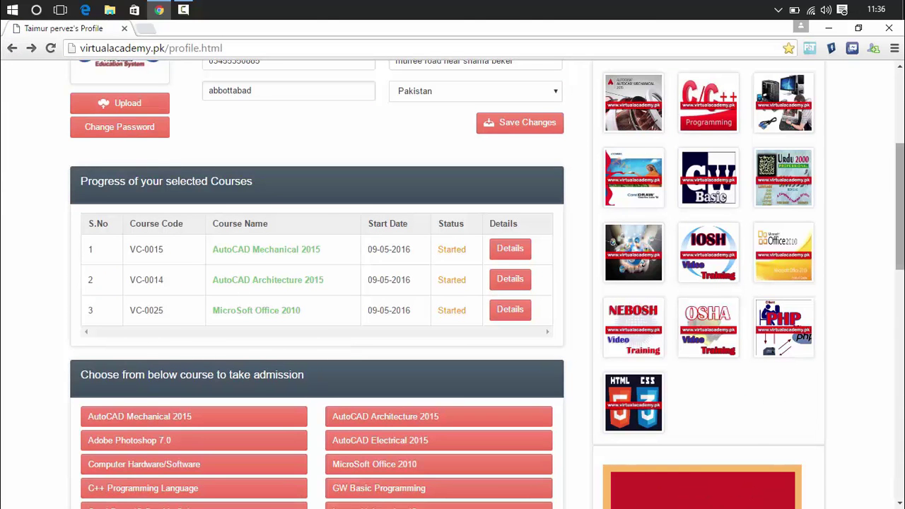
# - Drag the page scrollbar to bring the header's social media icons into view
pyautogui.moveTo(901, 212); pyautogui.dragTo(902, 239)
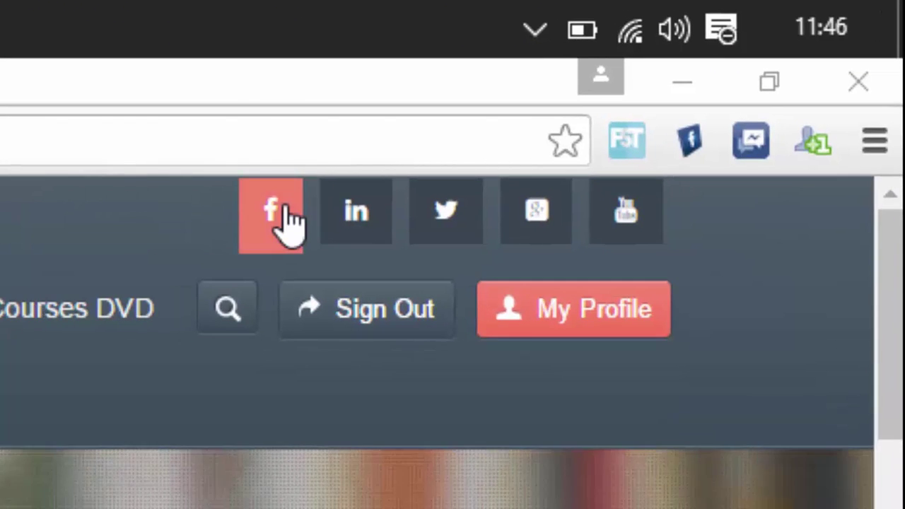
# - Visit the academy's Facebook, Twitter, Google+ and YouTube pages from the header icons
pyautogui.click(266, 213)
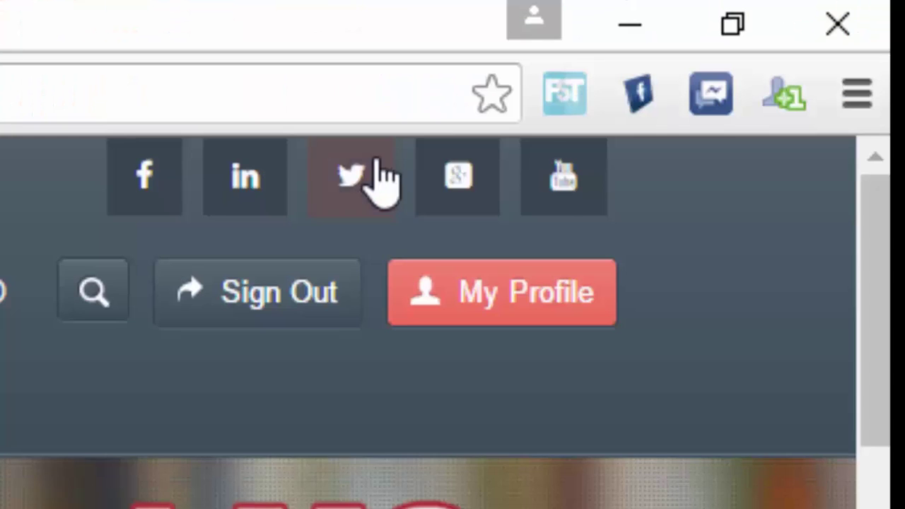
pyautogui.click(352, 176)
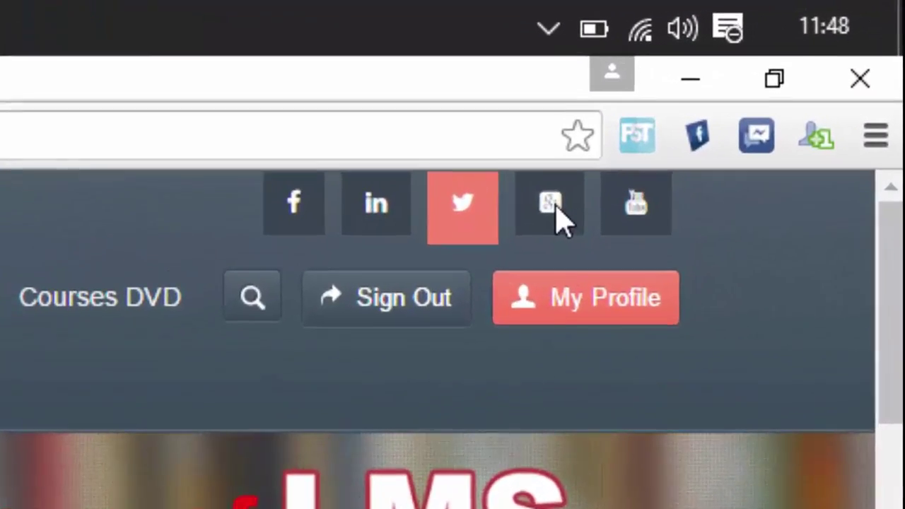
pyautogui.click(555, 205)
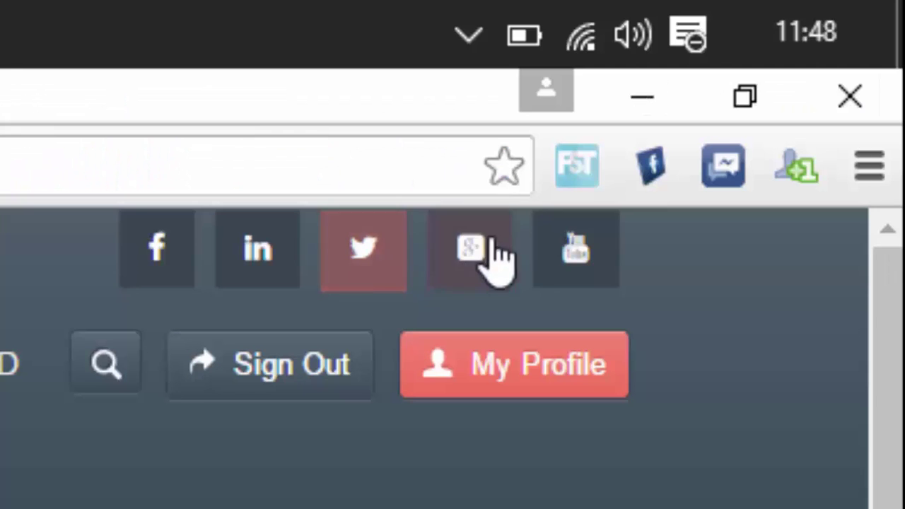
pyautogui.click(578, 263)
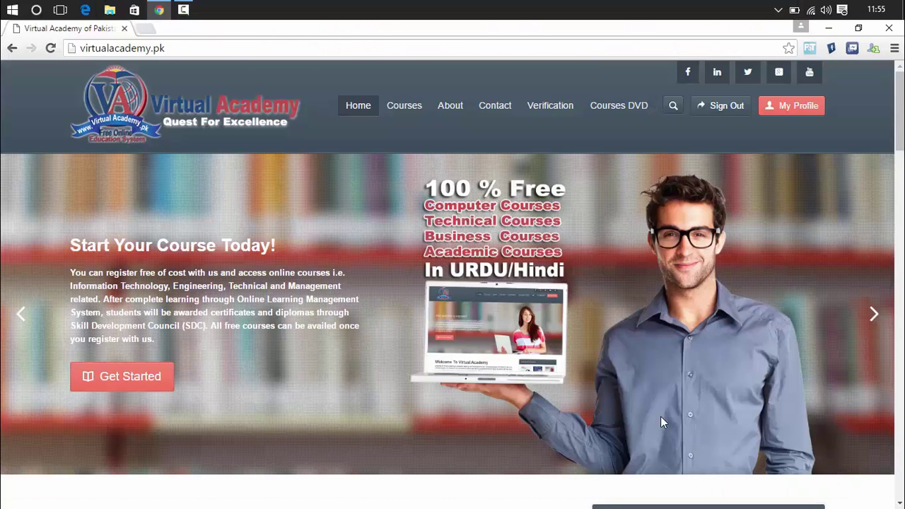
# - Open the Vimeo share options on the 'Watch This Video Before Registering In Our Website' intro video
pyautogui.scroll(-7, 661, 421)
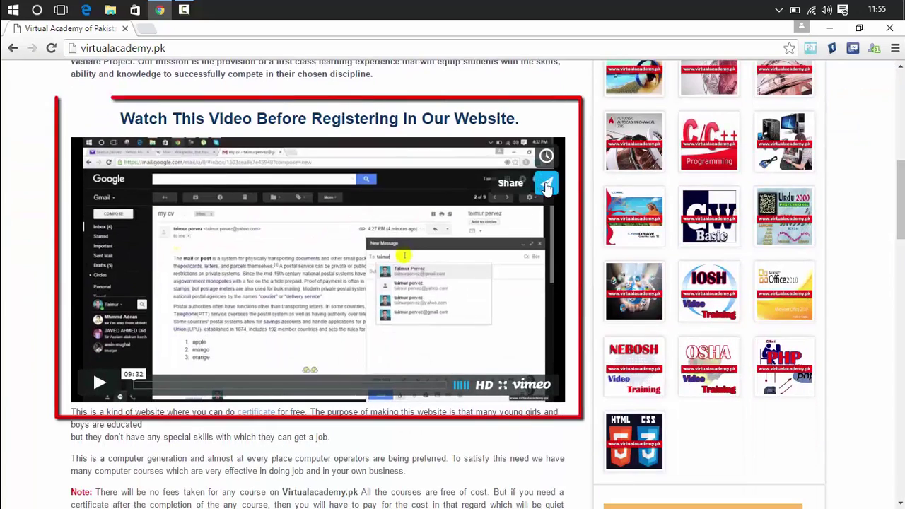
pyautogui.click(546, 184)
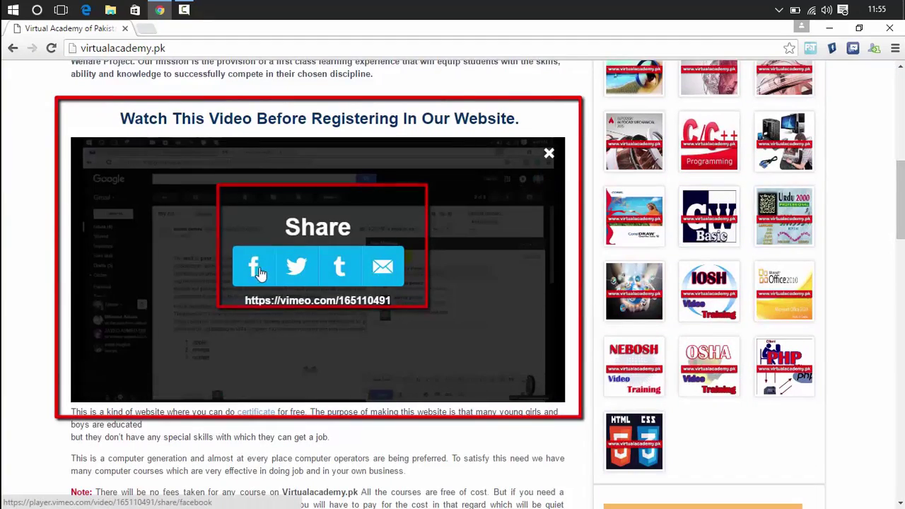